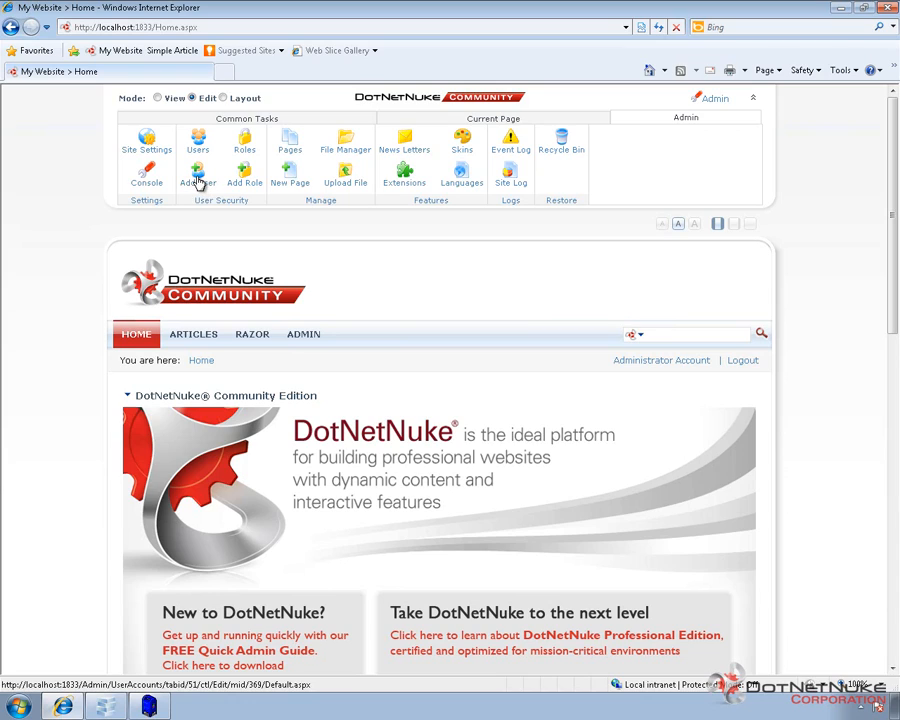
- Start a new user with user name TestUser, first name Test, last name User, display name TestUser
{"action": "left_click", "coordinate": [198, 181]}
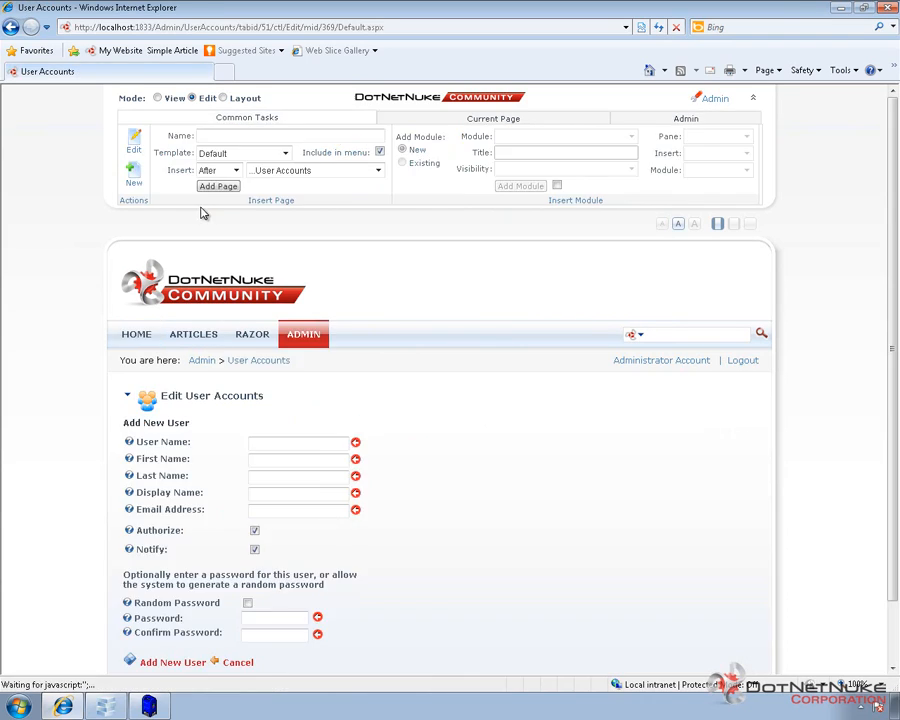
{"action": "left_click", "coordinate": [280, 441]}
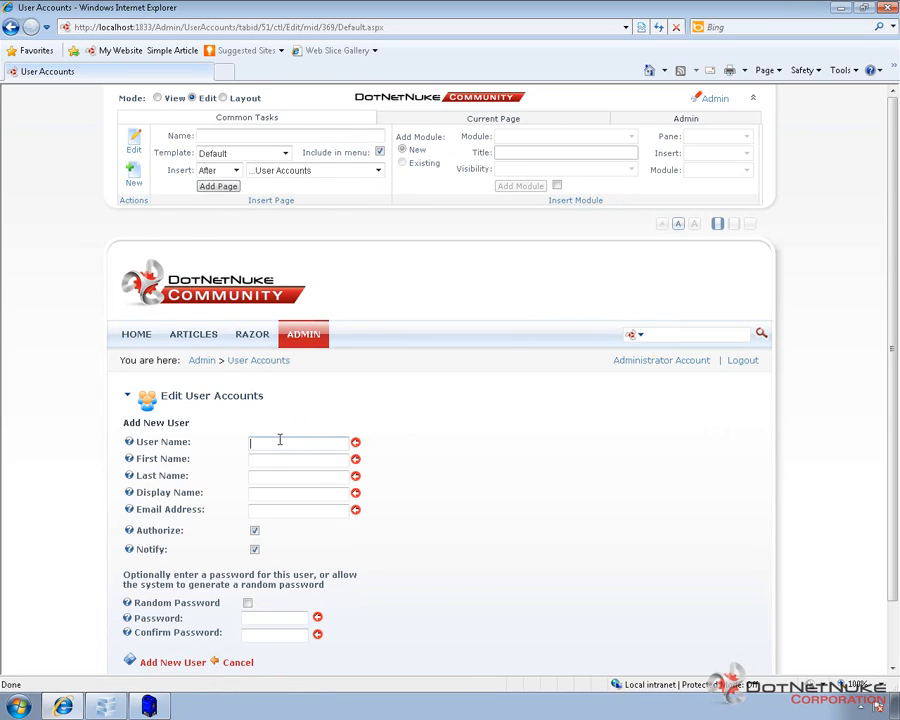
{"action": "type", "text": "TestUser"}
{"action": "key", "text": "Tab"}
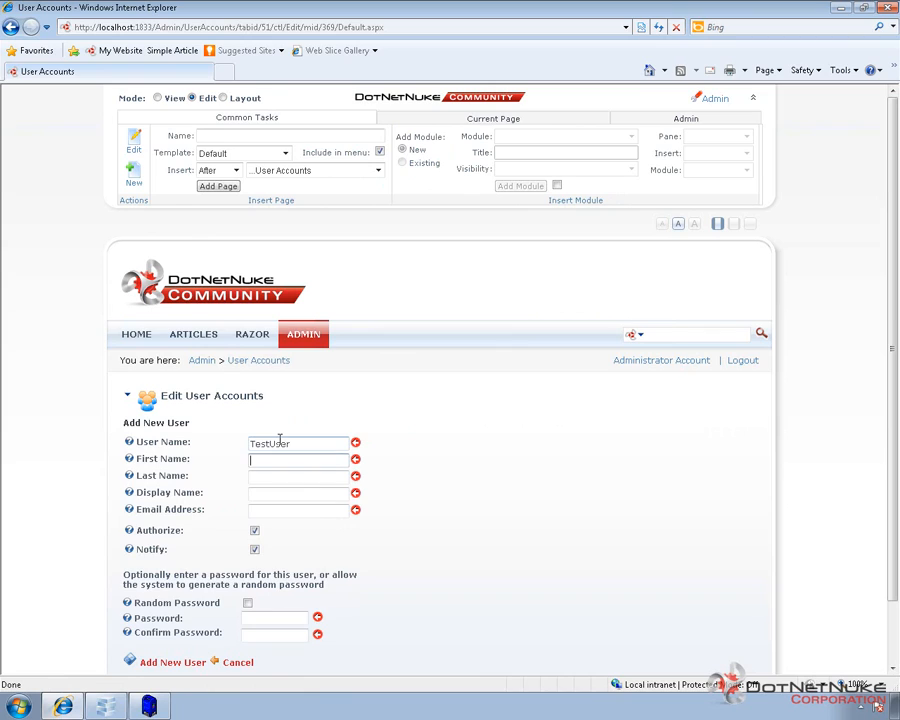
{"action": "type", "text": "Test"}
{"action": "key", "text": "Tab"}
{"action": "type", "text": "User"}
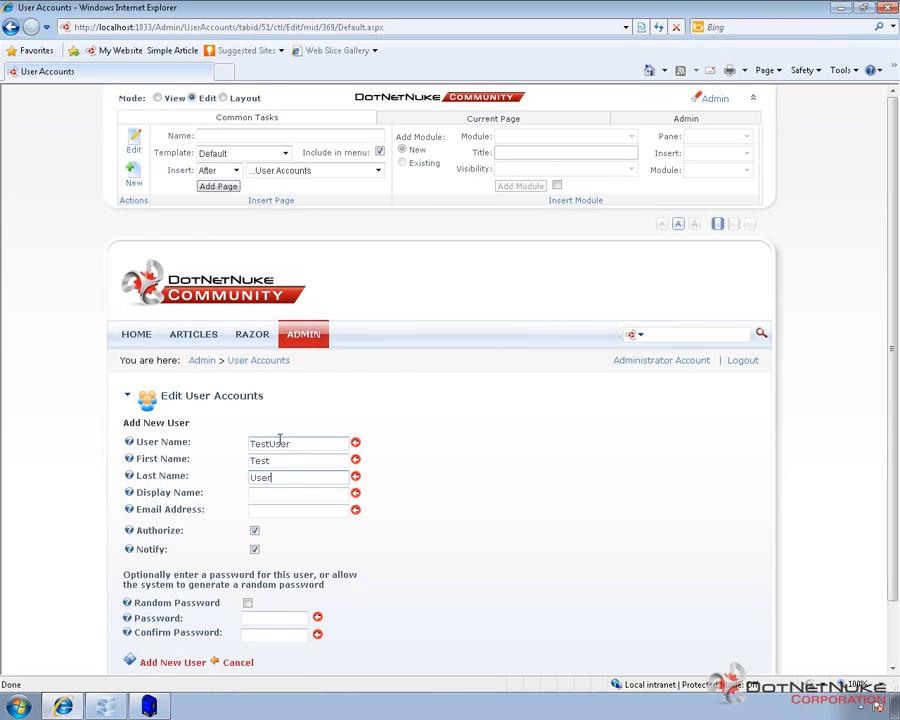
{"action": "key", "text": "Tab"}
{"action": "type", "text": "TestUser"}
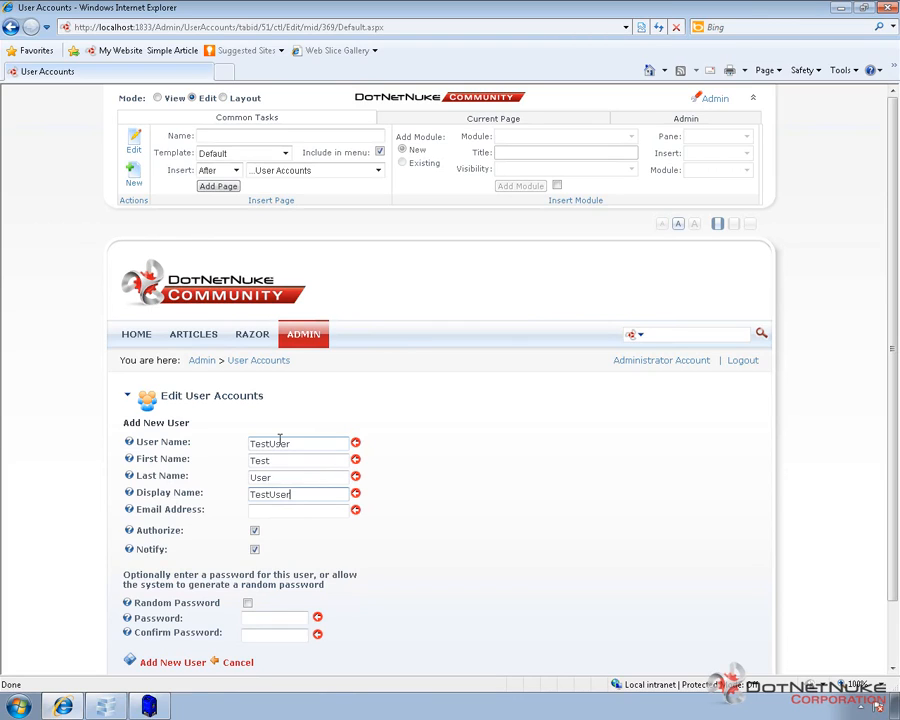
- Enter the new user's e-mail address and select it
{"action": "left_click", "coordinate": [283, 511]}
{"action": "type", "text": "te"}
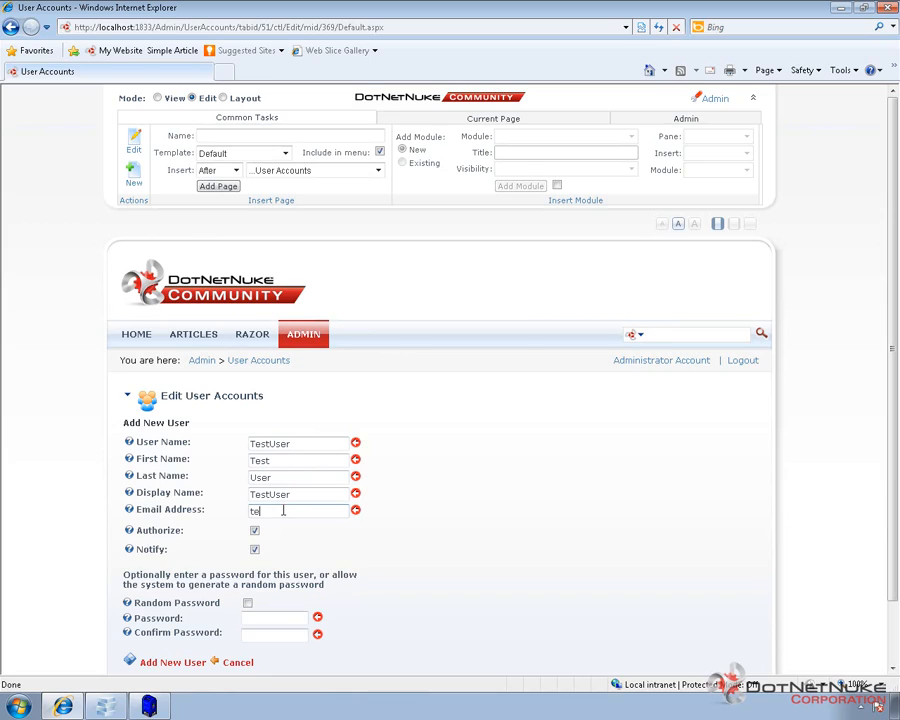
{"action": "type", "text": "st@change.me"}
{"action": "left_click_drag", "start_coordinate": [322, 511], "coordinate": [227, 515]}
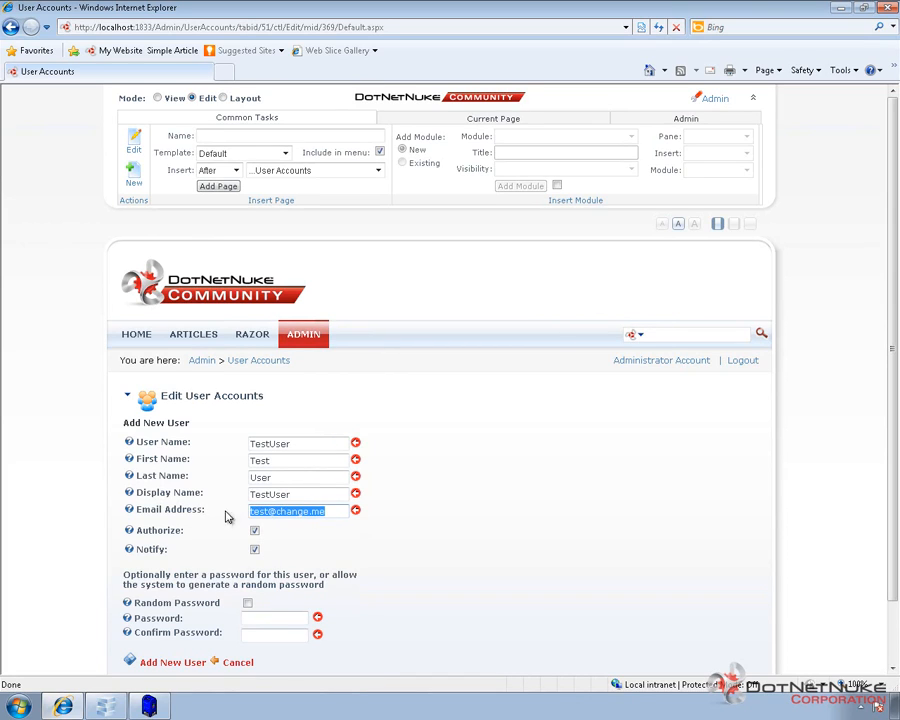
- Leave Random Password unchecked and enter a chosen password for the new user
{"action": "left_click", "coordinate": [314, 538]}
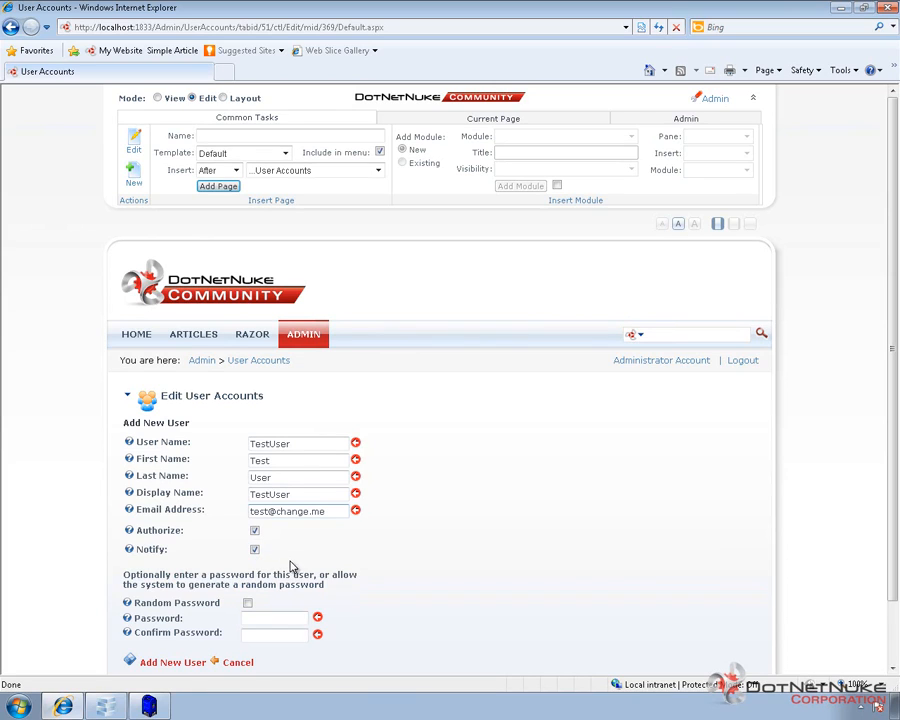
{"action": "left_click", "coordinate": [249, 604]}
{"action": "left_click", "coordinate": [247, 603]}
{"action": "left_click", "coordinate": [260, 619]}
{"action": "type", "text": "password123"}
{"action": "key", "text": "Tab"}
{"action": "type", "text": "password123"}
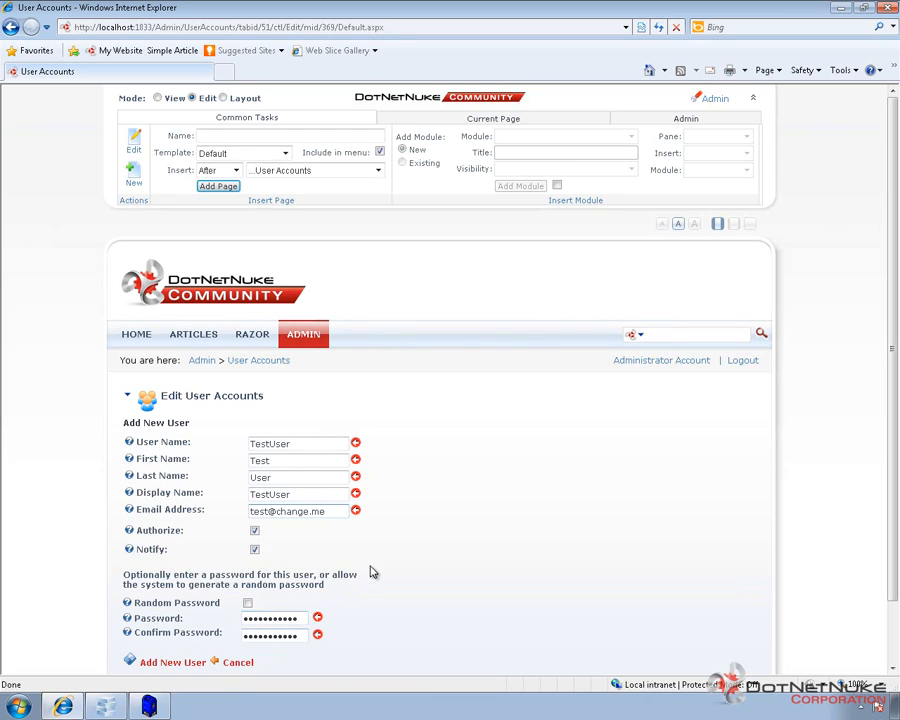
{"action": "scroll", "coordinate": [370, 565], "scroll_direction": "down", "scroll_amount": 2}
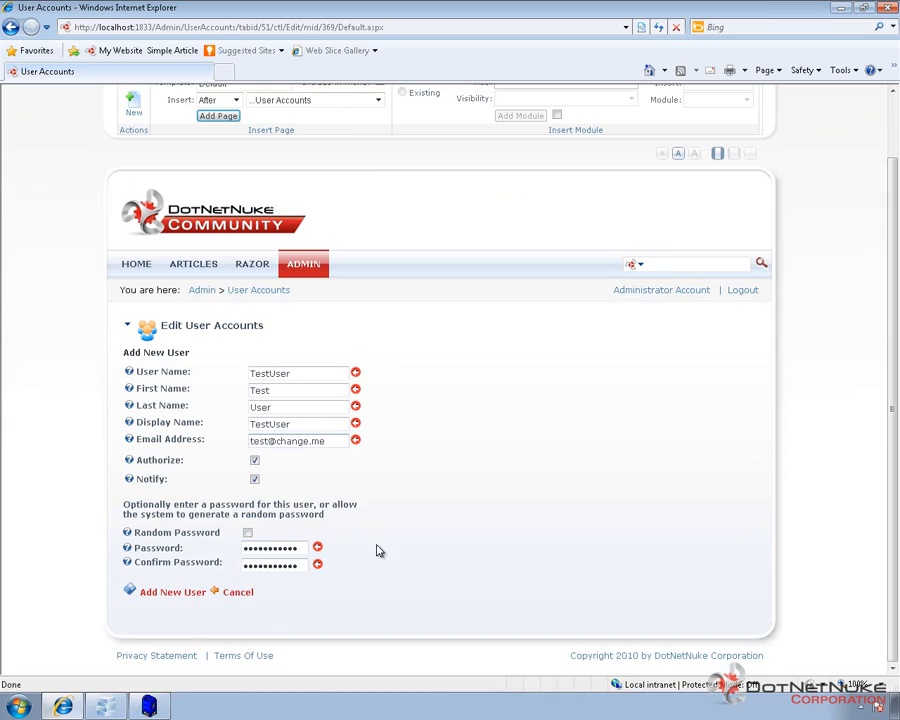
- Submit the form to create the TestUser account
{"action": "left_click", "coordinate": [173, 593]}
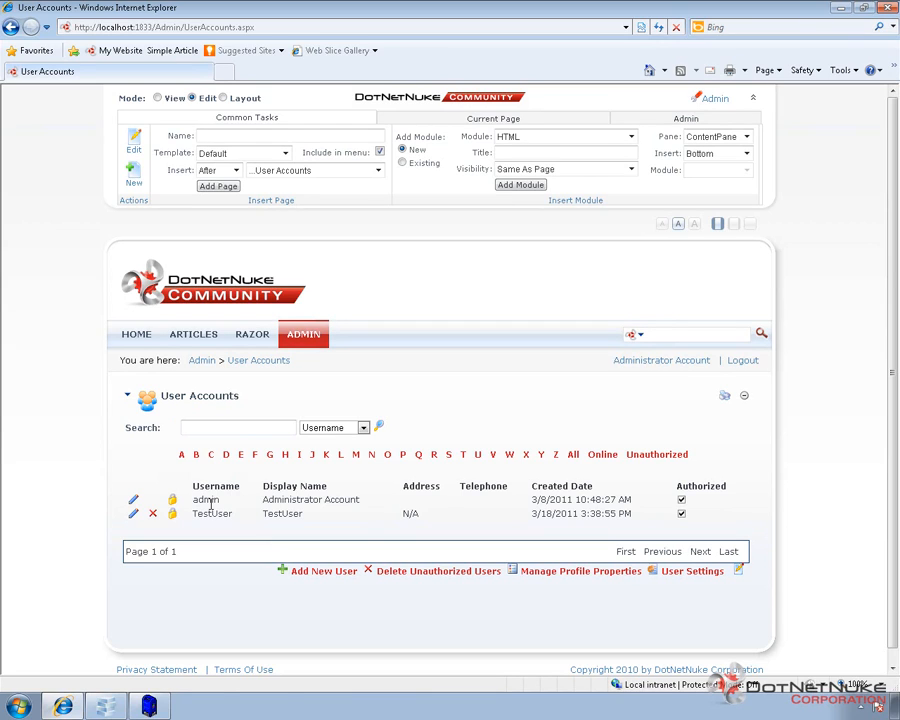
{"action": "left_click", "coordinate": [150, 708]}
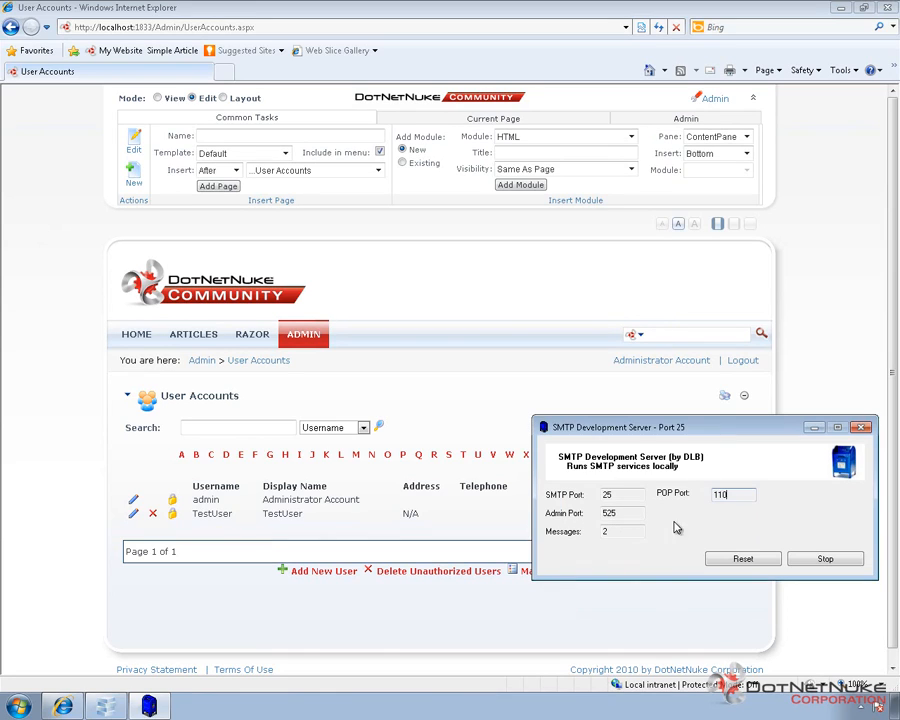
{"action": "left_click", "coordinate": [623, 532]}
{"action": "left_click", "coordinate": [598, 397]}
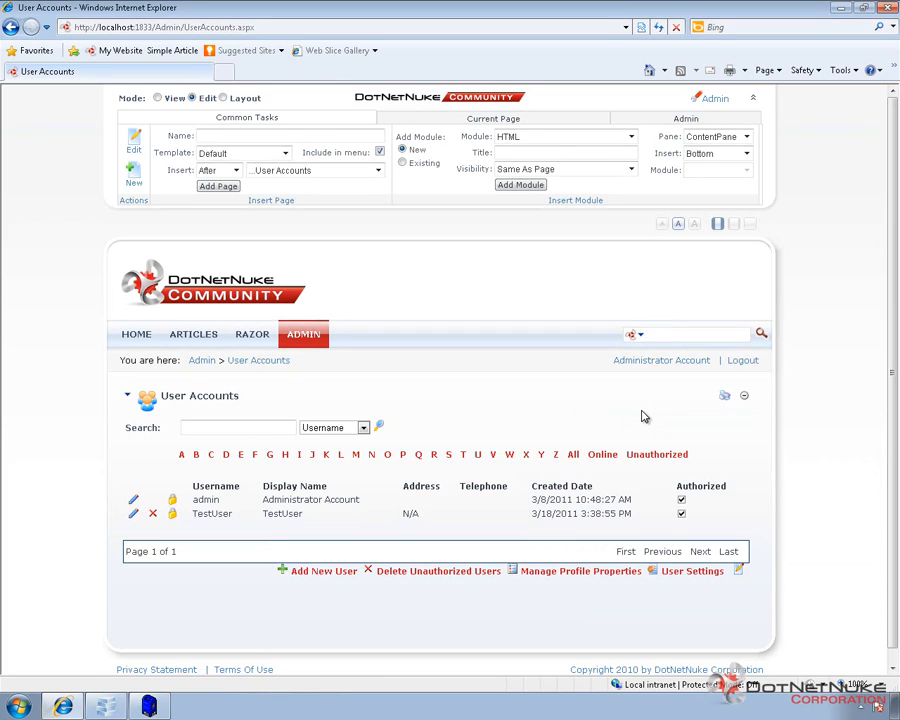
- Log out of the administrator account and open the Register page from Home
{"action": "left_click", "coordinate": [746, 363]}
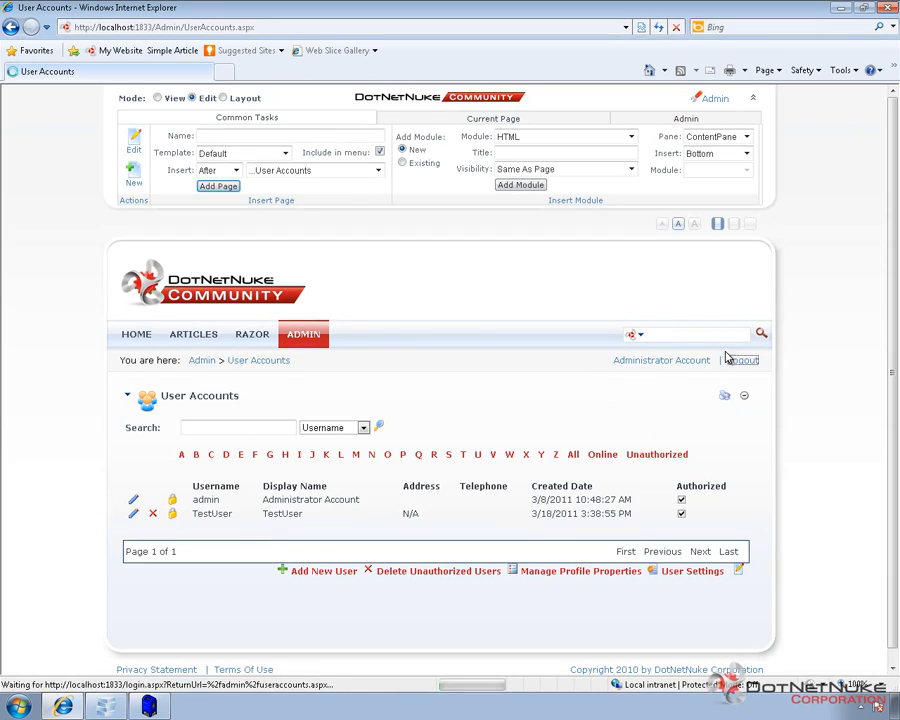
{"action": "left_click", "coordinate": [145, 207]}
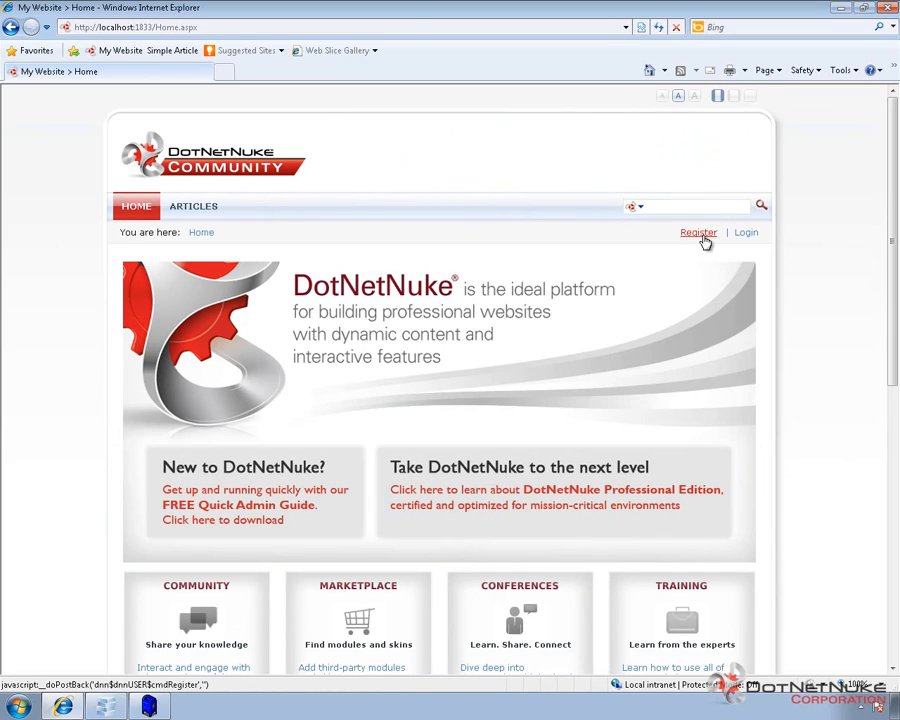
{"action": "left_click", "coordinate": [701, 234]}
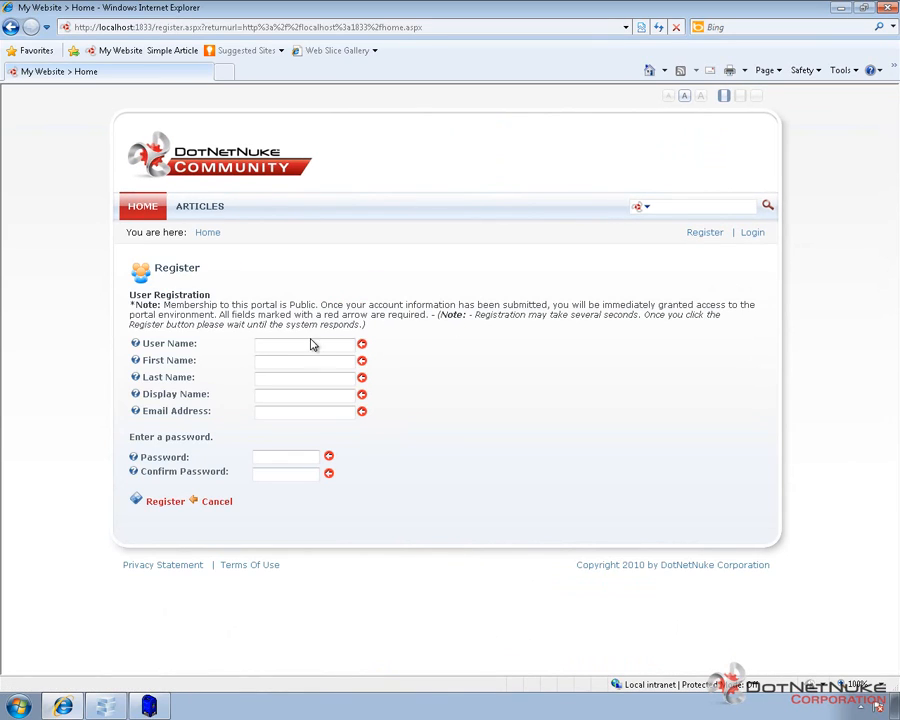
- Enter user name TestUser2, first name Test, last name User2 and display name TestUser2
{"action": "left_click", "coordinate": [311, 344]}
{"action": "type", "text": "TestUser2"}
{"action": "key", "text": "Tab"}
{"action": "type", "text": "Tees"}
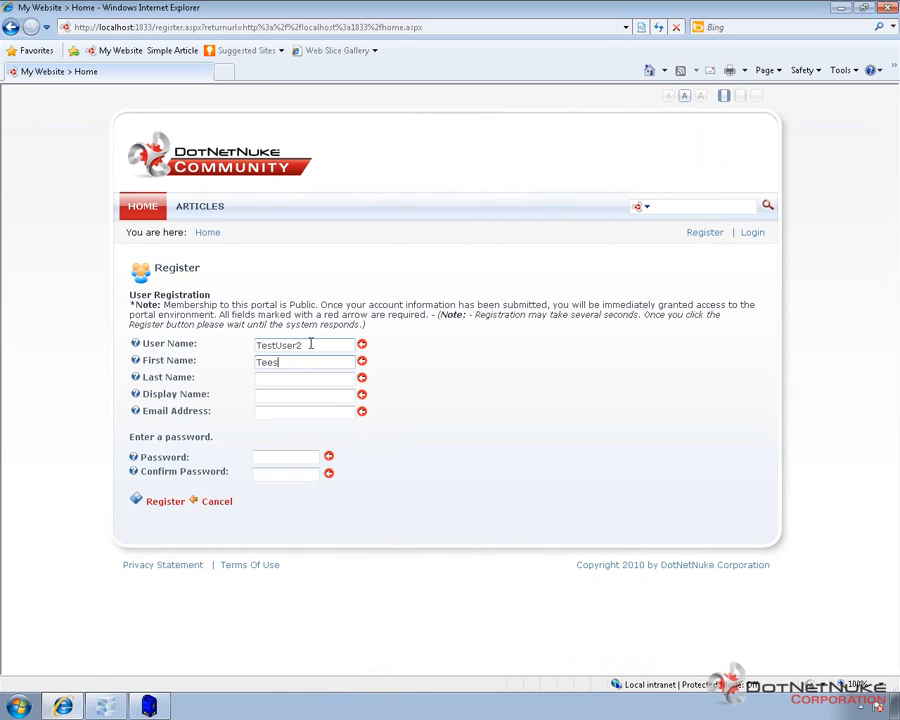
{"action": "key", "text": "BackSpace"}
{"action": "key", "text": "BackSpace"}
{"action": "type", "text": "st"}
{"action": "key", "text": "Tab"}
{"action": "type", "text": "User2"}
{"action": "key", "text": "Tab"}
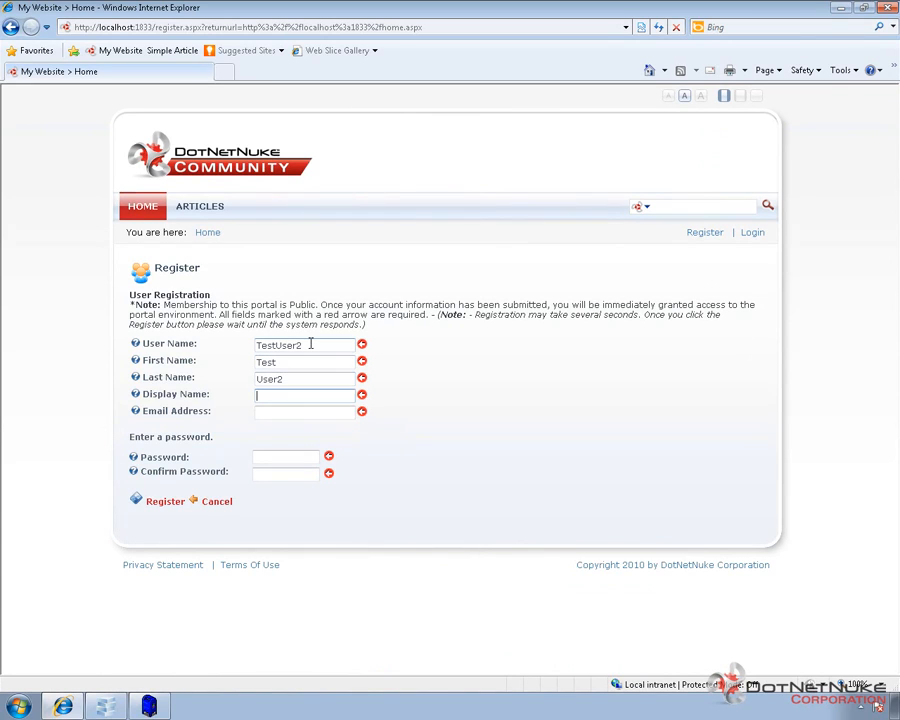
{"action": "type", "text": "TestUser2"}
- Add an e-mail address and matching password, then submit the registration
{"action": "key", "text": "Tab"}
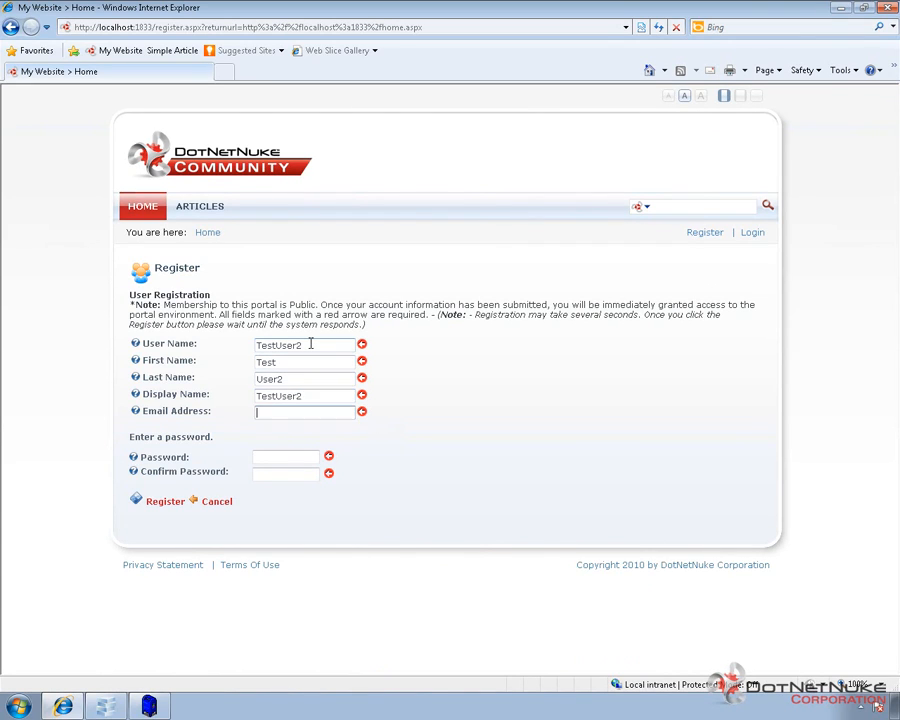
{"action": "type", "text": "test2@change.me"}
{"action": "key", "text": "Tab"}
{"action": "type", "text": "*******"}
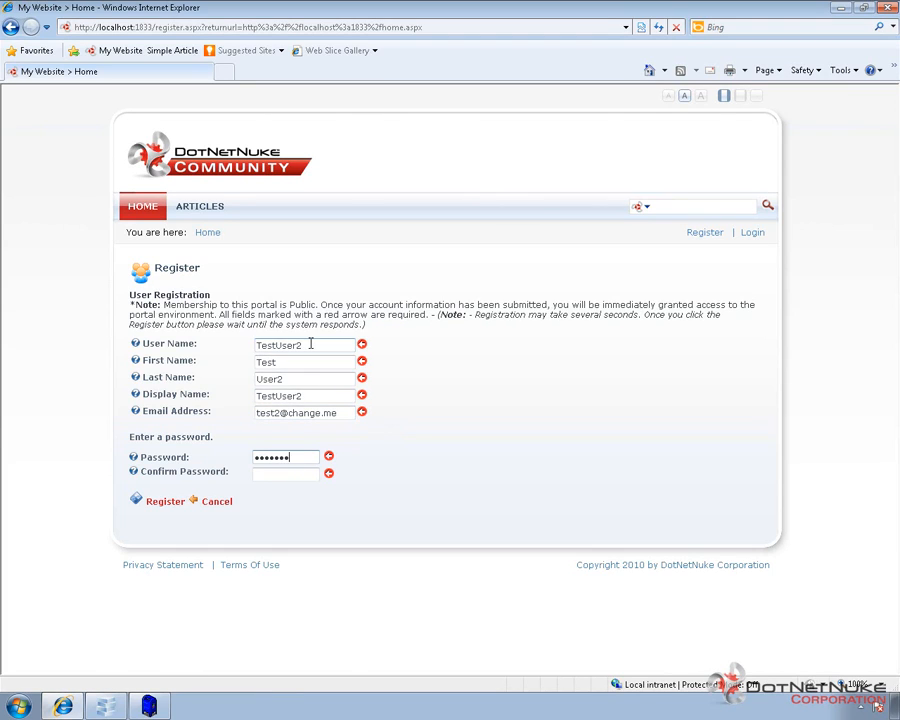
{"action": "type", "text": "****"}
{"action": "key", "text": "Tab"}
{"action": "type", "text": "*********"}
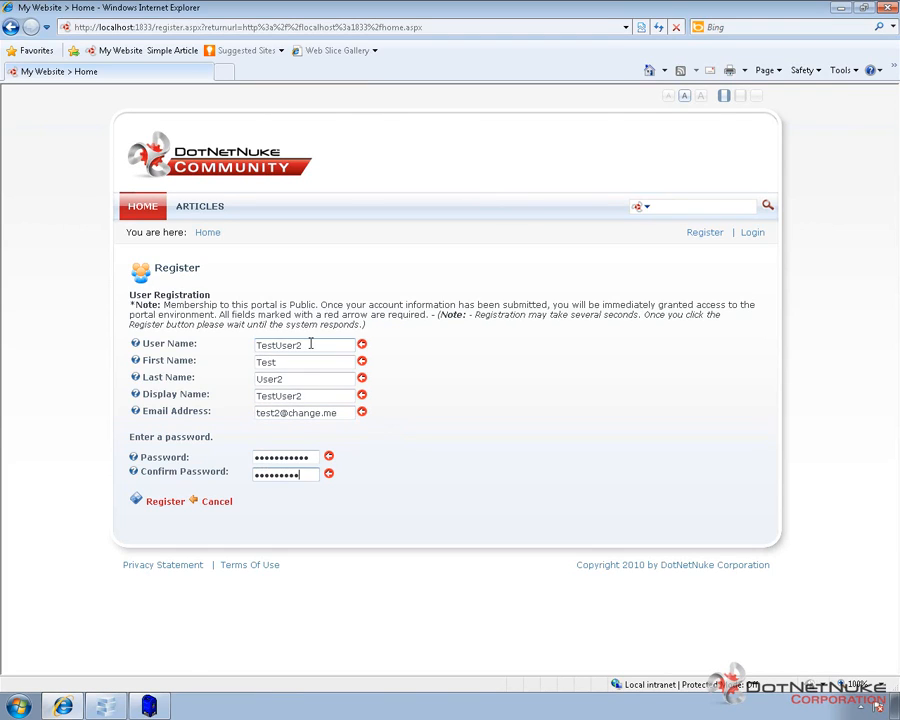
{"action": "type", "text": "**"}
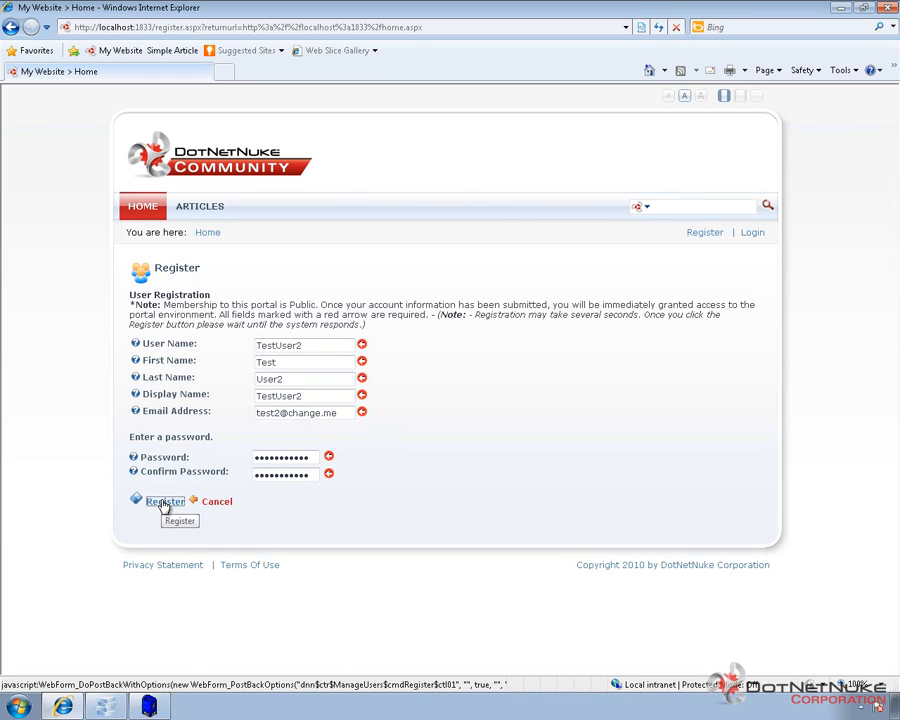
{"action": "left_click", "coordinate": [165, 502]}
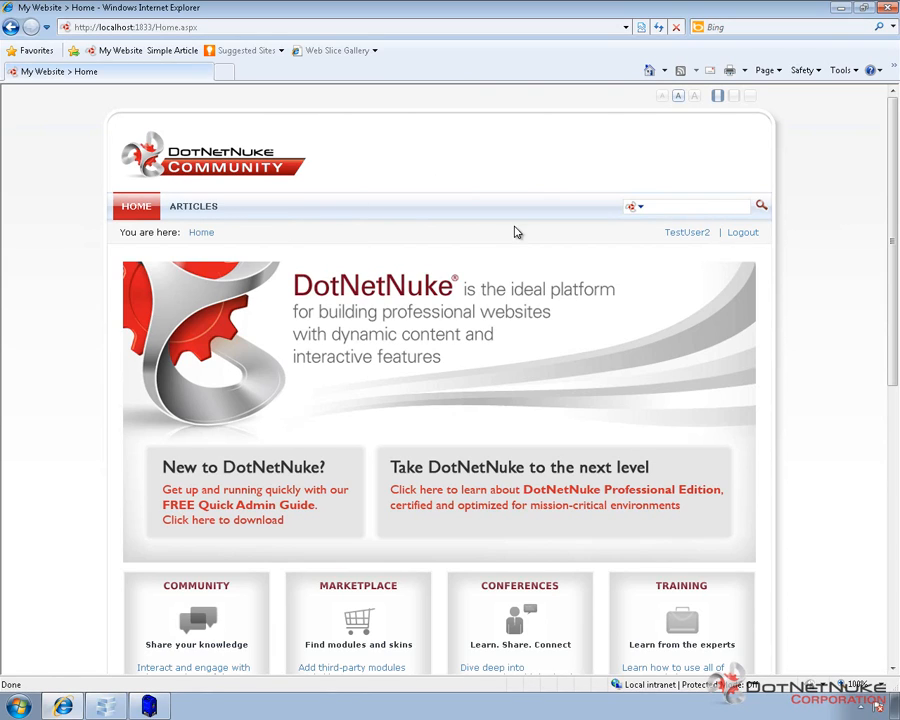
- Log out of TestUser2 and log back in with the administrator credentials
{"action": "left_click", "coordinate": [745, 236]}
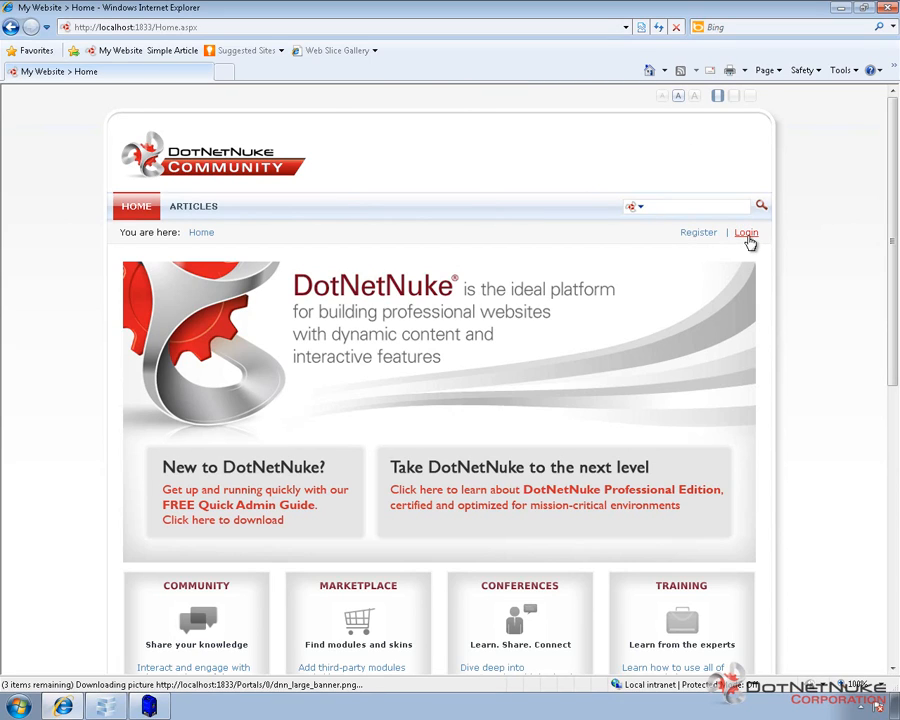
{"action": "left_click", "coordinate": [747, 234]}
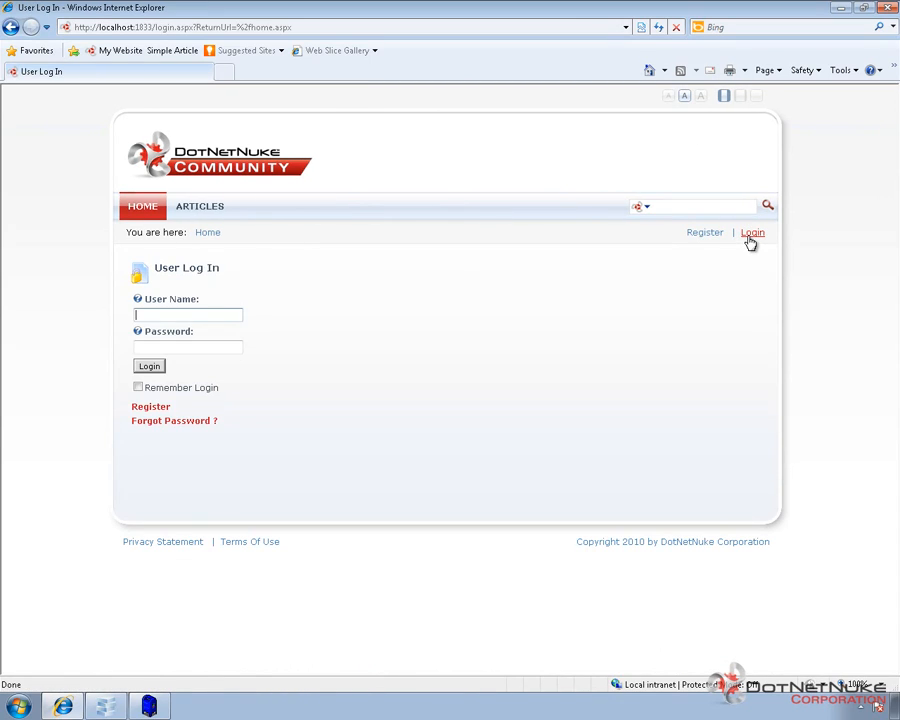
{"action": "type", "text": "admin"}
{"action": "key", "text": "Tab"}
{"action": "type", "text": "•••••••"}
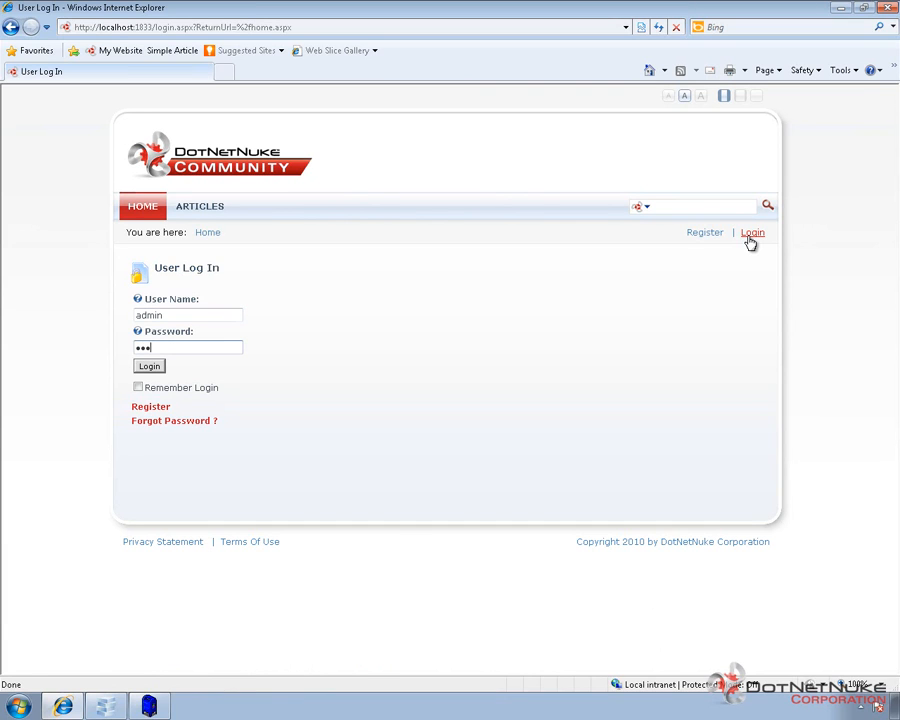
{"action": "type", "text": "••••"}
{"action": "key", "text": "Return"}
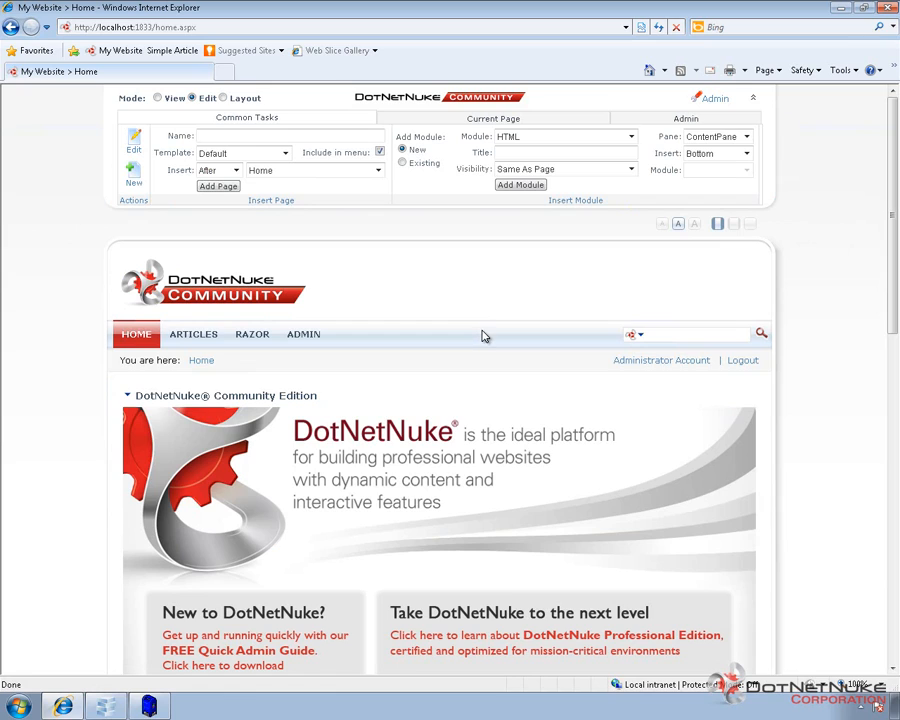
- Open Admin > User Accounts and check that TestUser and TestUser2 are listed
{"action": "mouse_move", "coordinate": [311, 339]}
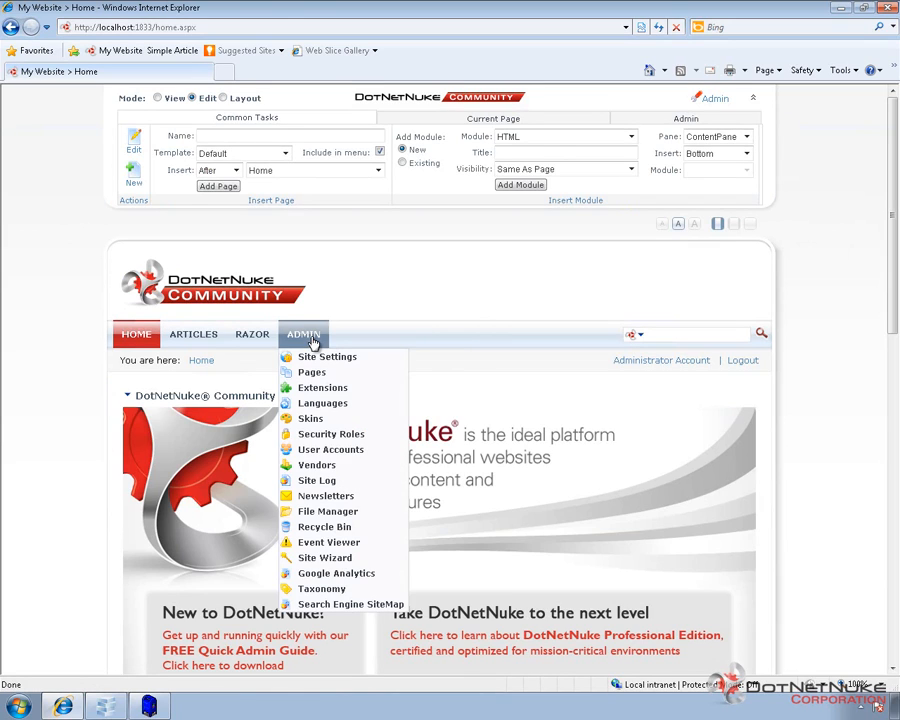
{"action": "left_click", "coordinate": [317, 452]}
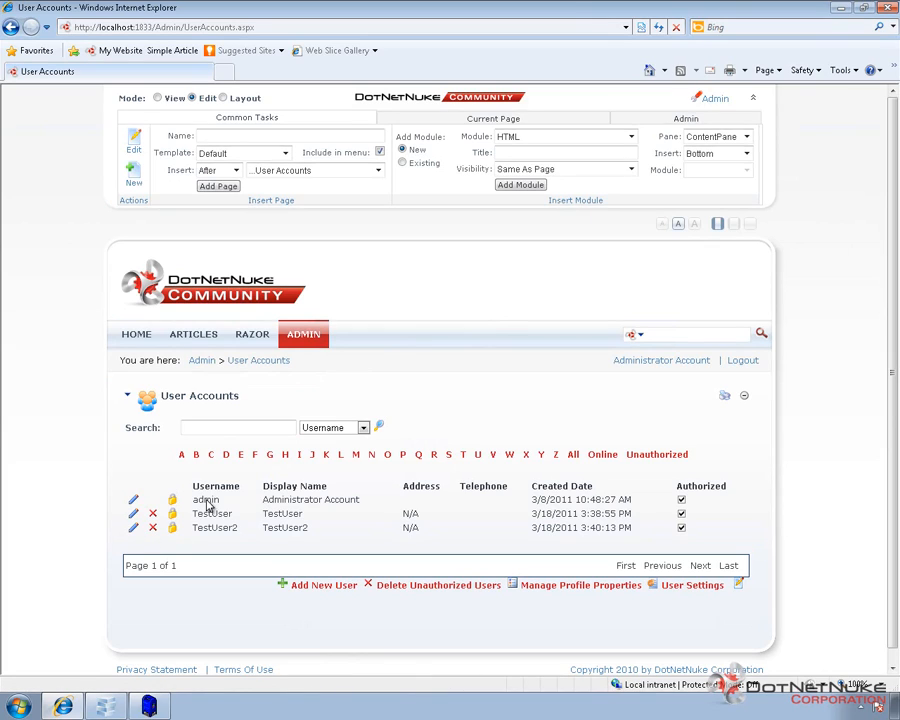
{"action": "double_click", "coordinate": [222, 513]}
{"action": "double_click", "coordinate": [220, 528]}
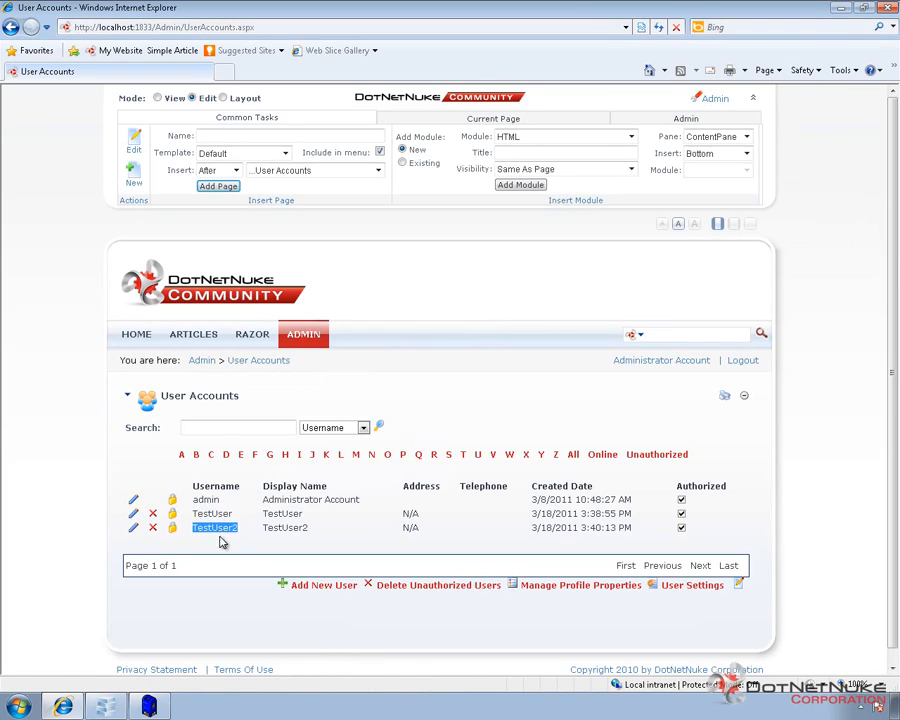
{"action": "left_click", "coordinate": [218, 555]}
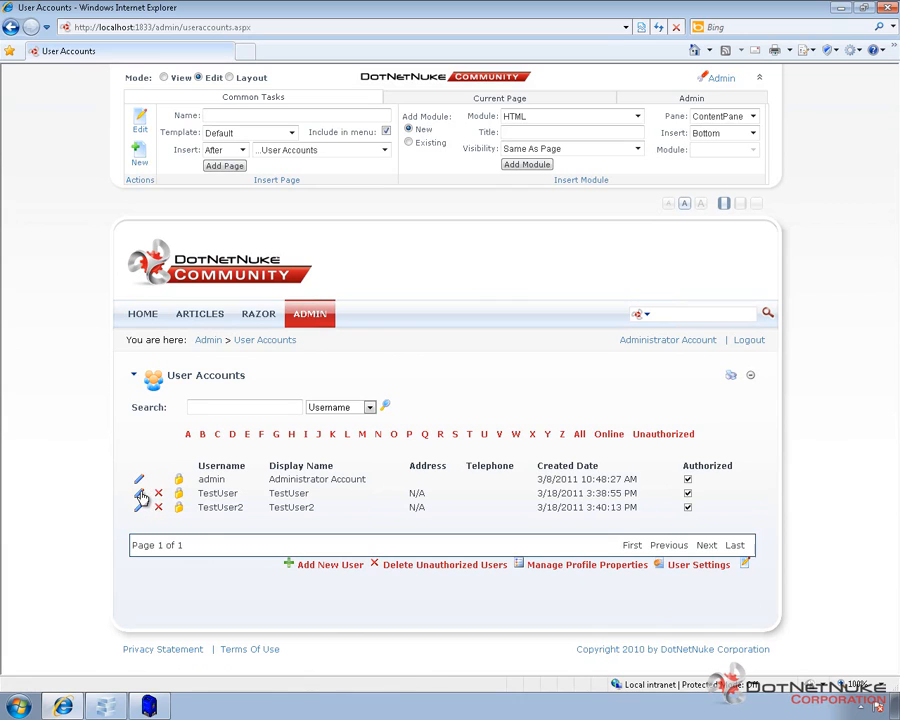
- Edit TestUser's account details and bring up its password management page
{"action": "left_click", "coordinate": [139, 492]}
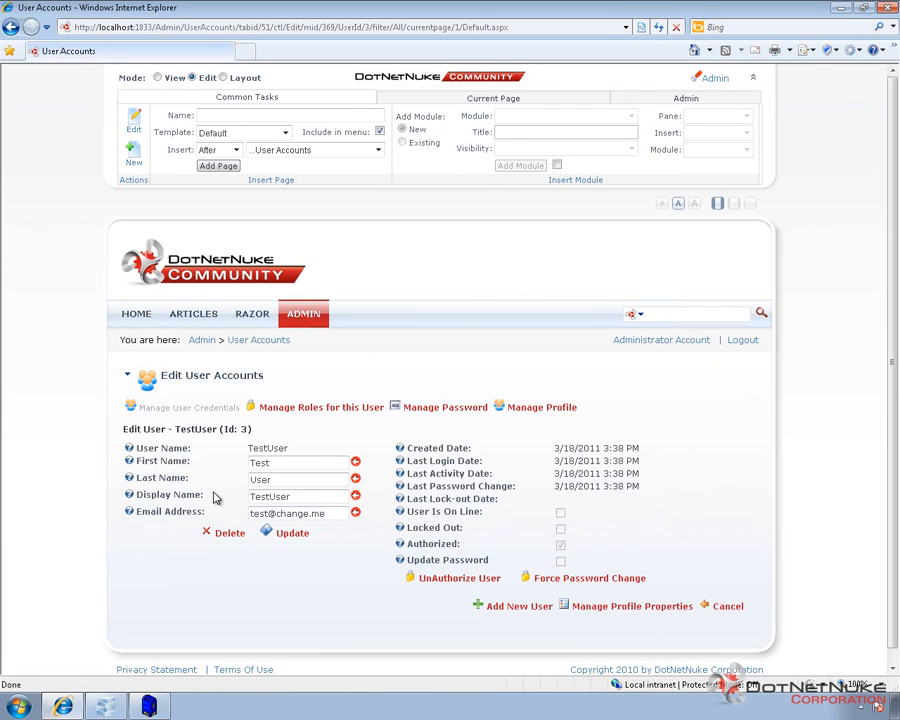
{"action": "left_click", "coordinate": [281, 465]}
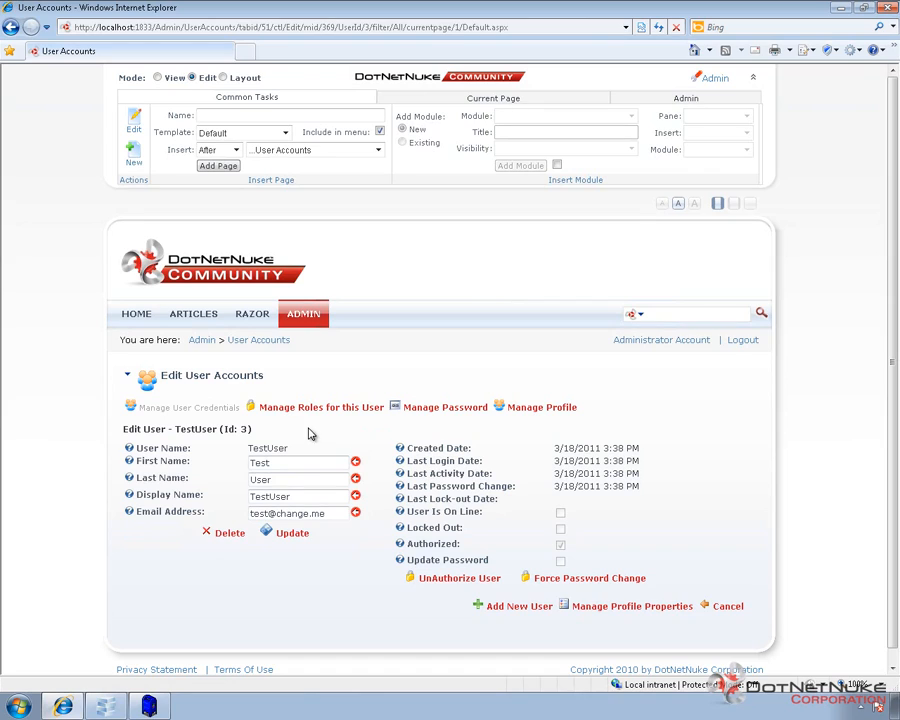
{"action": "left_click", "coordinate": [433, 410]}
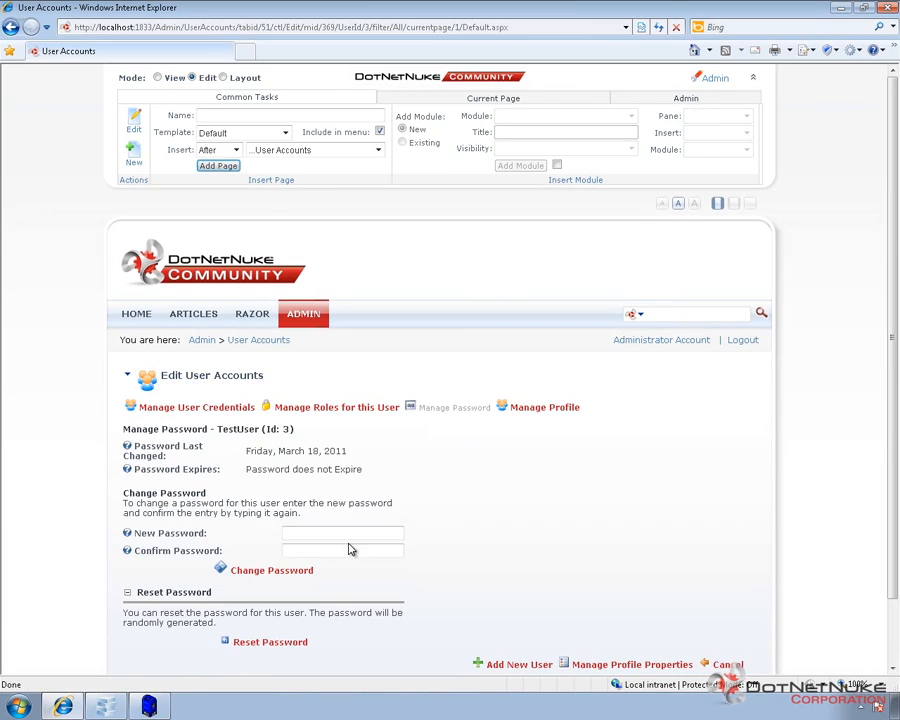
- Look at TestUser's New and Confirm Password fields, then return to User Accounts
{"action": "left_click", "coordinate": [337, 535]}
{"action": "left_click", "coordinate": [334, 553]}
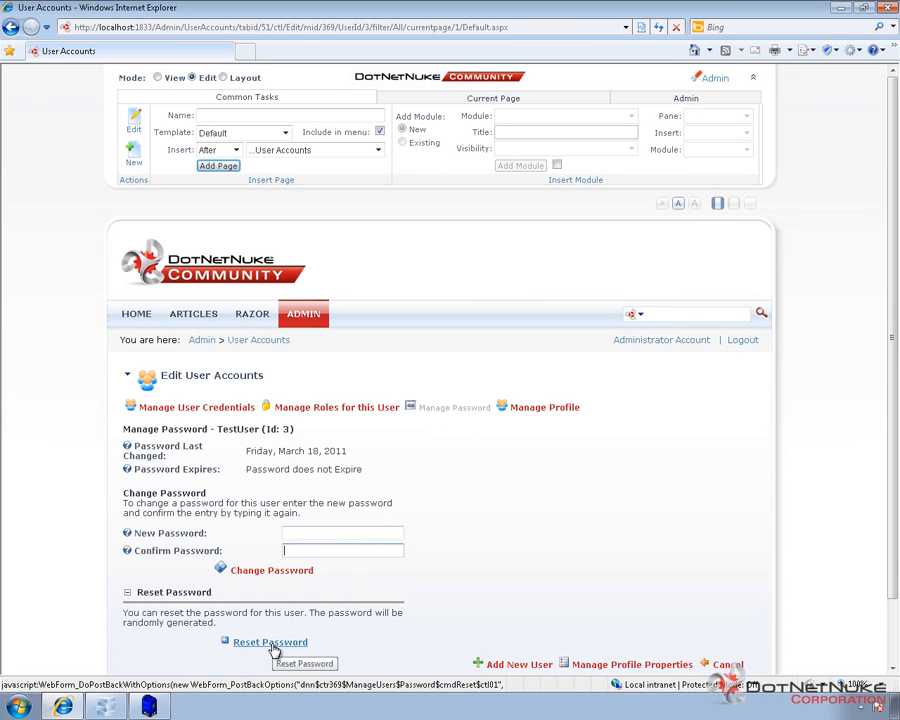
{"action": "left_click", "coordinate": [266, 340]}
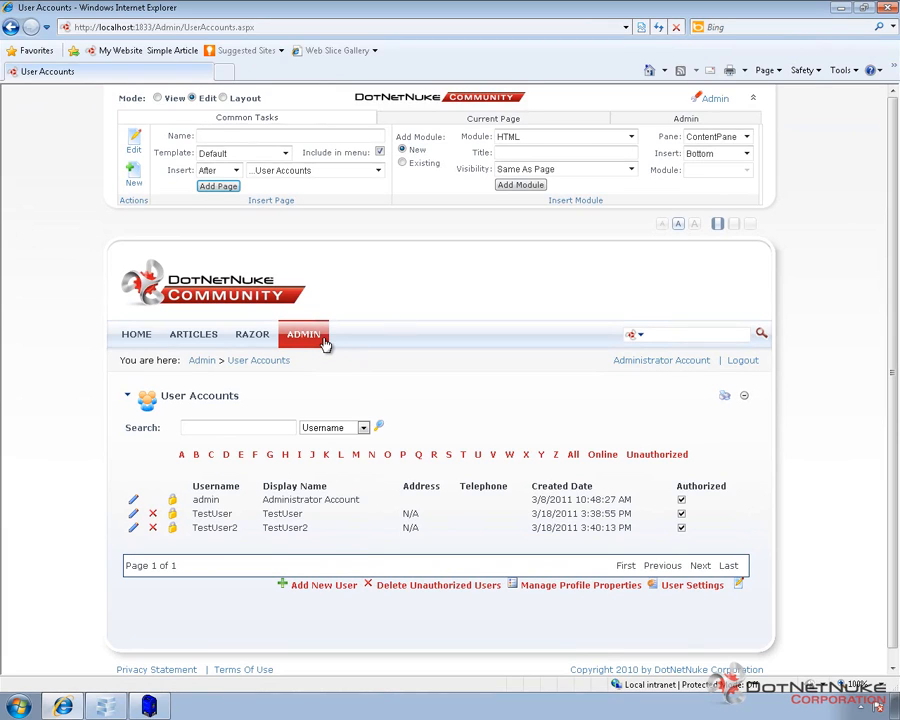
- Review User Registration under Site Settings' Advanced Settings, then return Home to the closing slide
{"action": "mouse_move", "coordinate": [321, 342]}
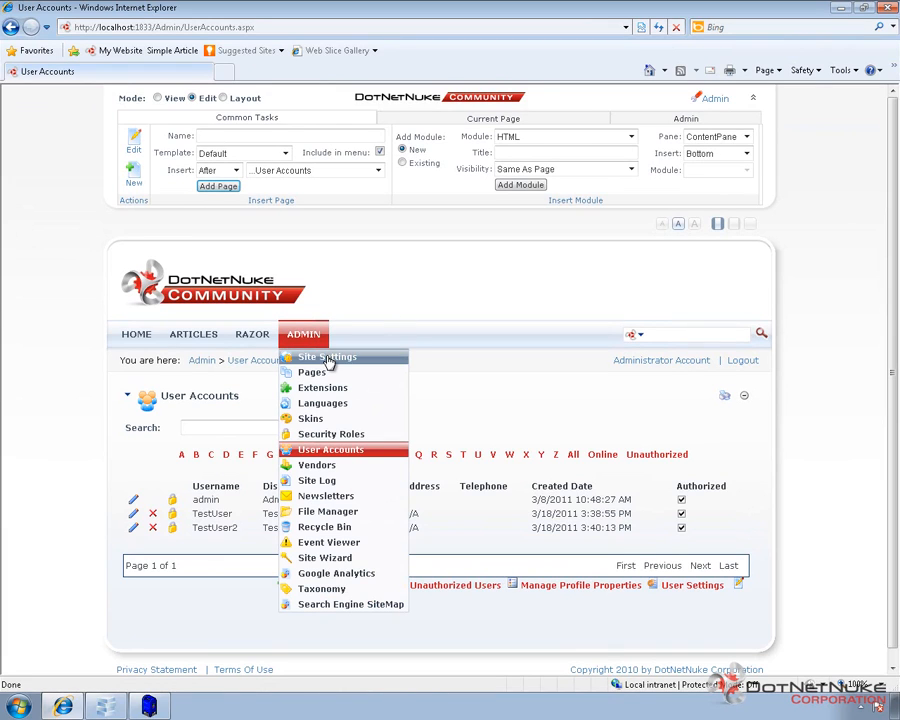
{"action": "left_click", "coordinate": [328, 360]}
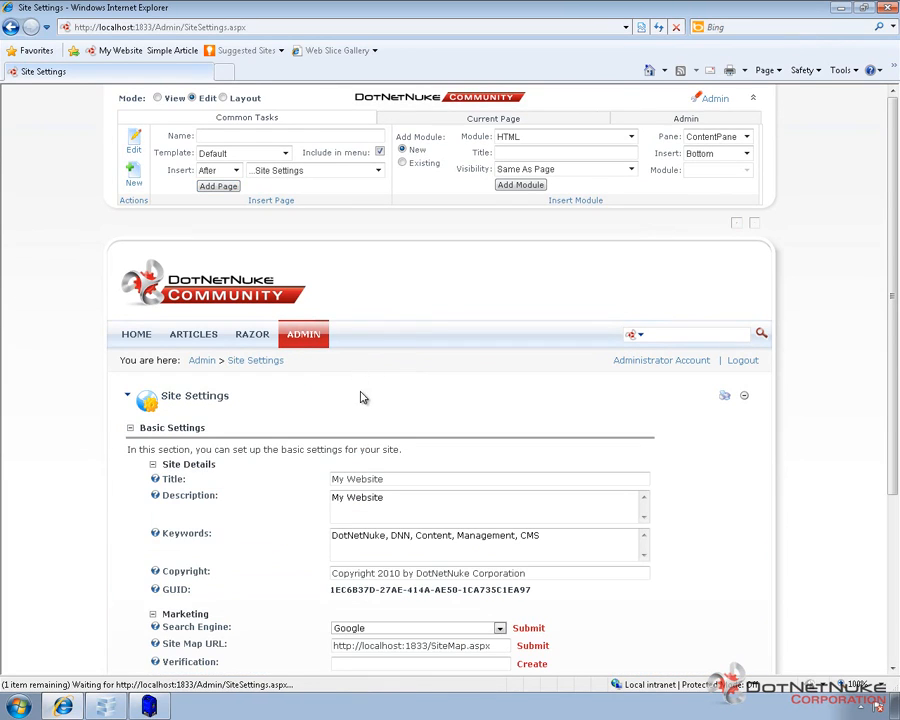
{"action": "scroll", "coordinate": [296, 470], "scroll_direction": "down", "scroll_amount": 5}
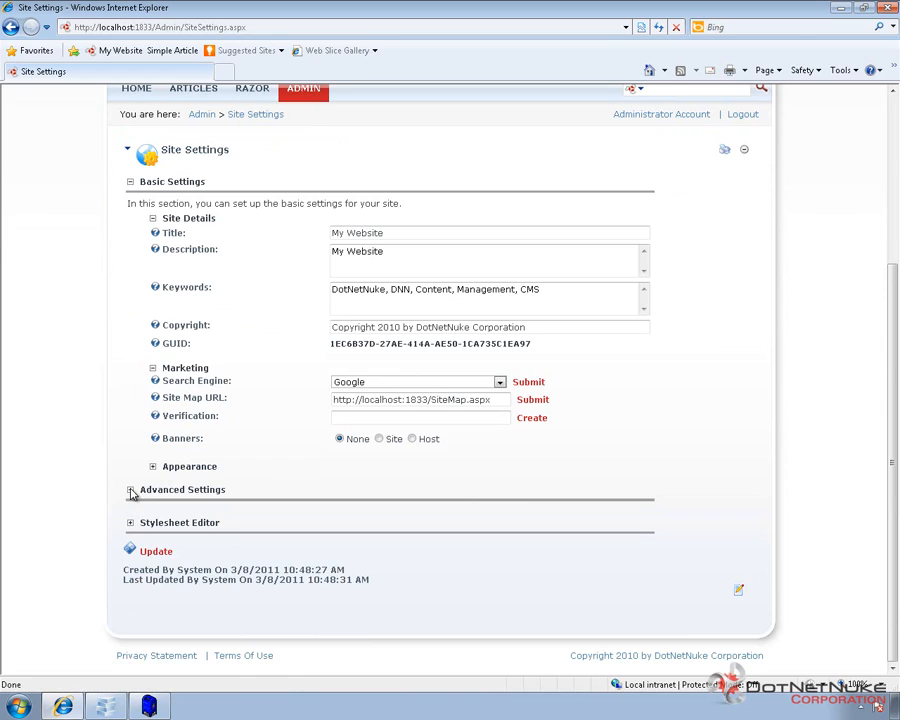
{"action": "left_click", "coordinate": [130, 488]}
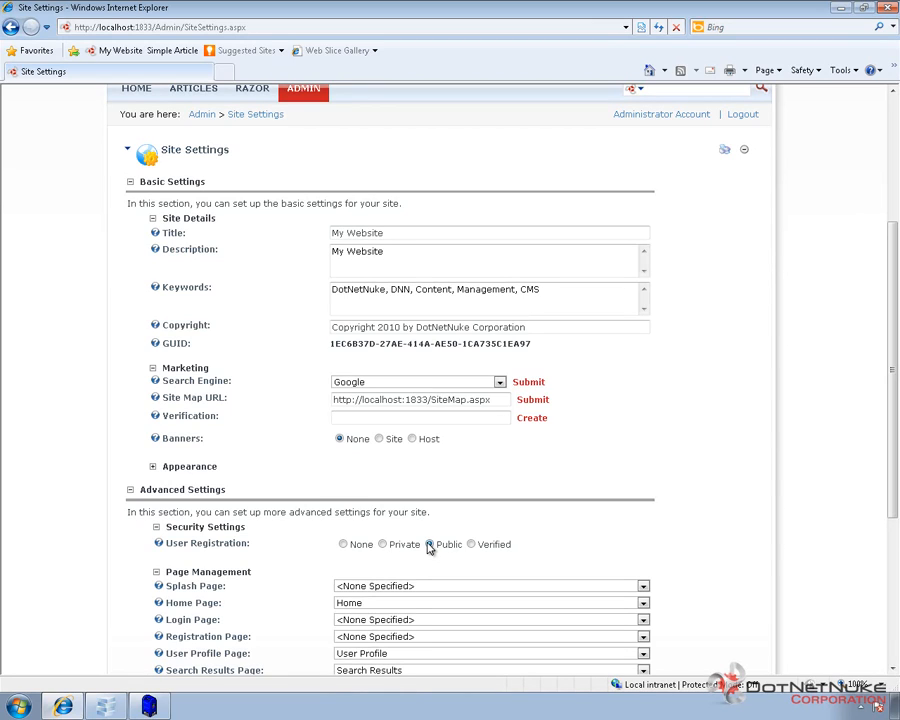
{"action": "left_click", "coordinate": [471, 544]}
{"action": "left_click", "coordinate": [473, 505]}
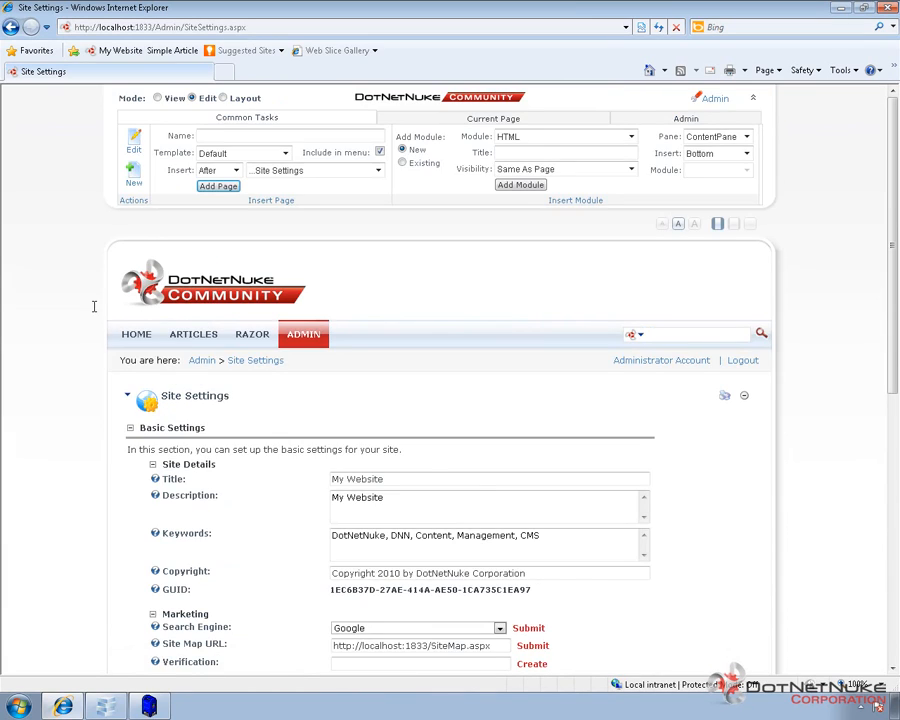
{"action": "left_click", "coordinate": [127, 344]}
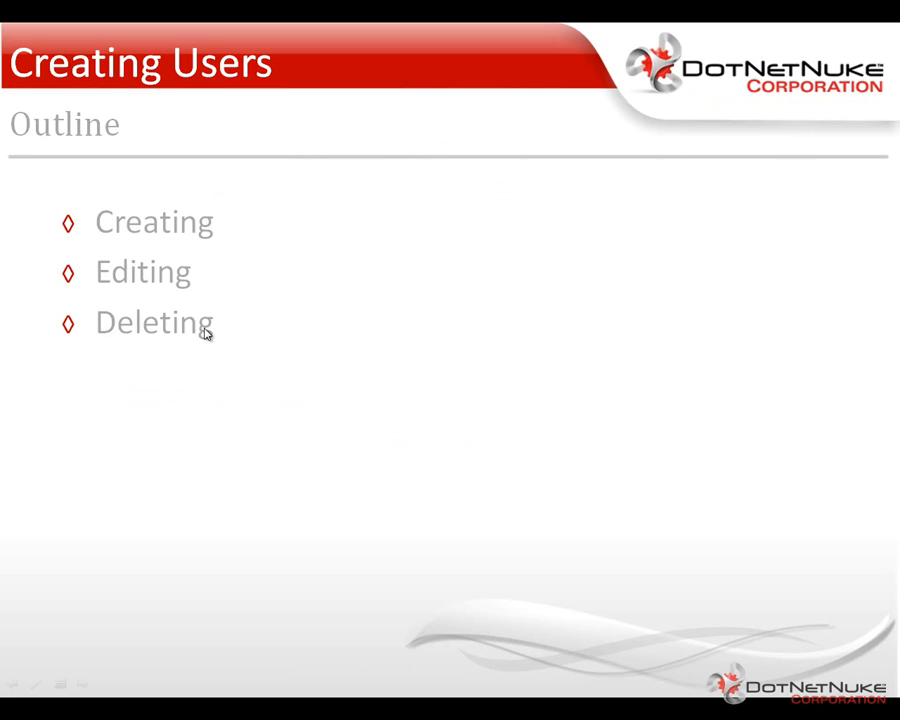
{"action": "left_click", "coordinate": [204, 333]}
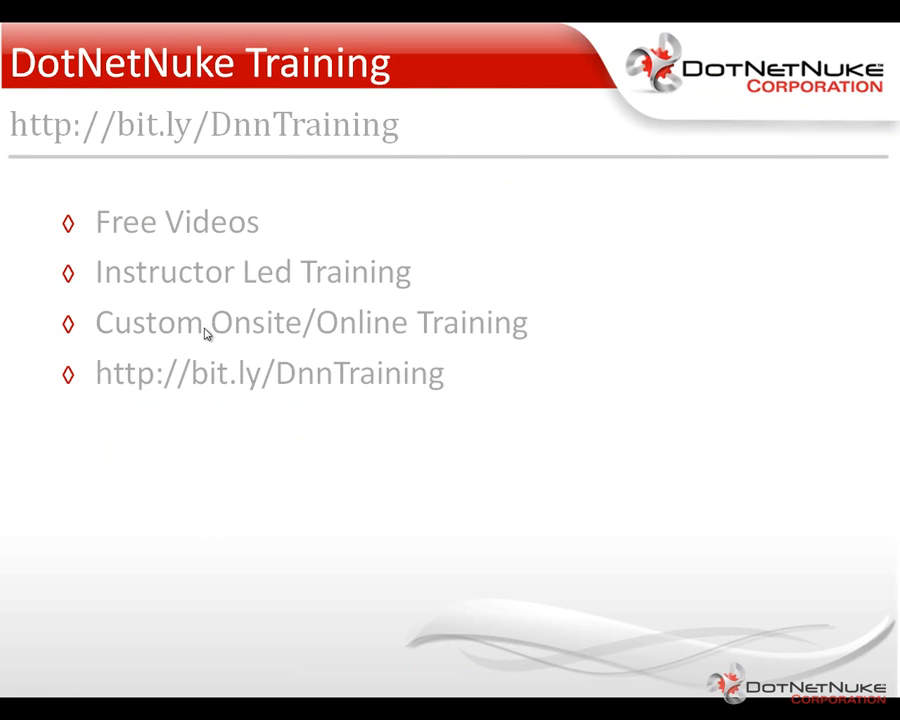